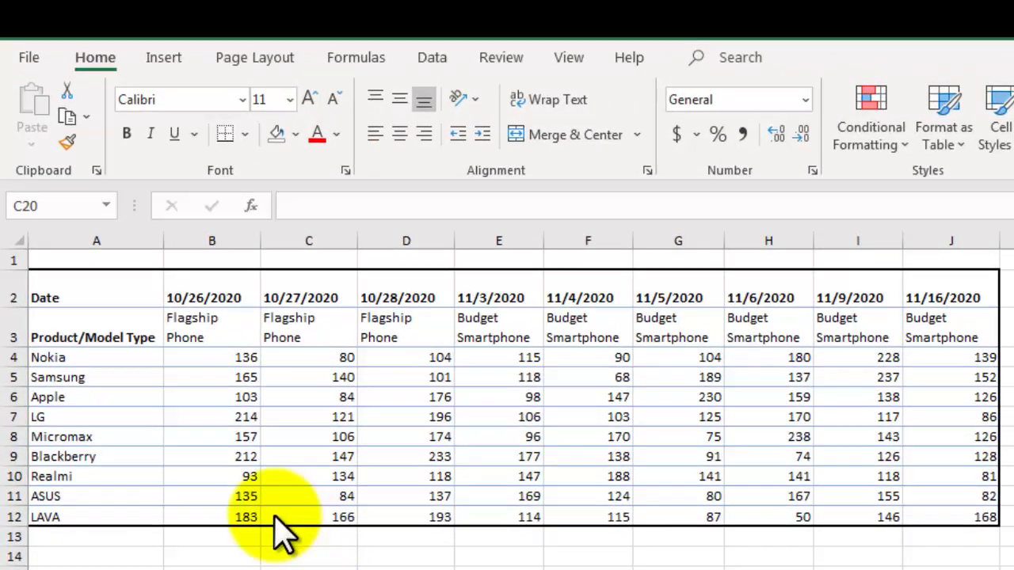
- Convert the sales range A2:J12 into Table1 with generic headers Column1 to Column10
left_click(118, 290)
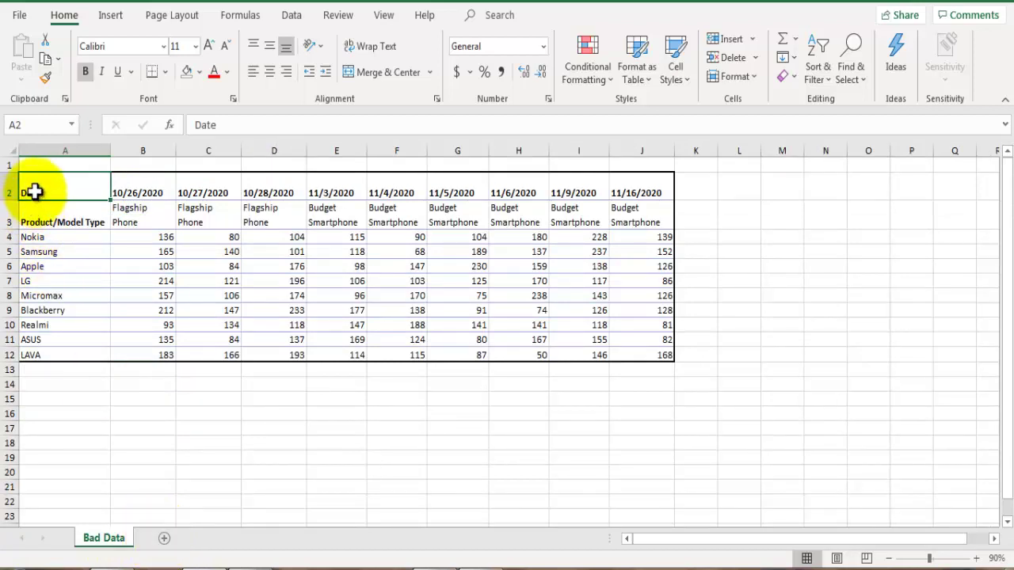
key("ctrl+t")
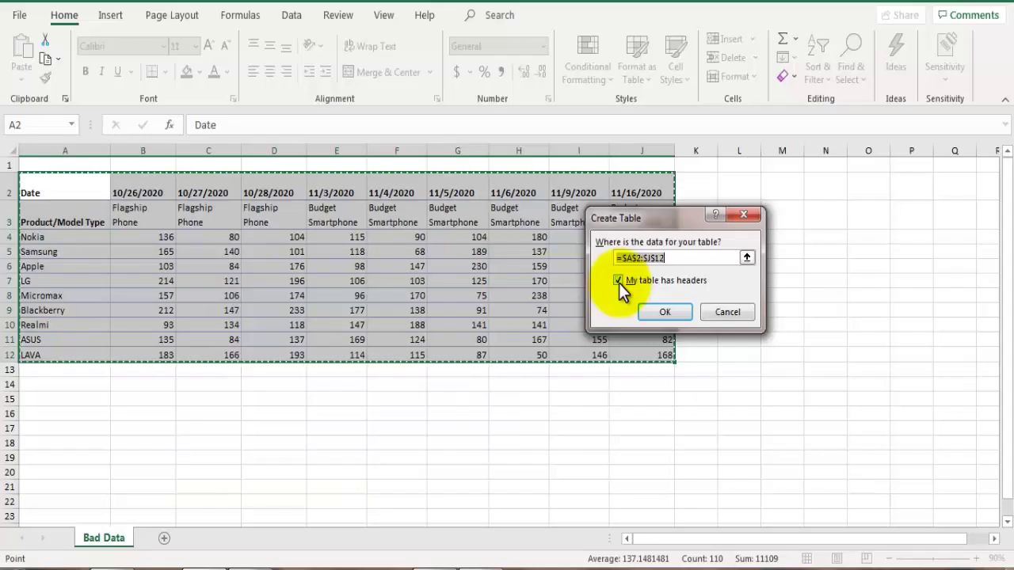
left_click(242, 305)
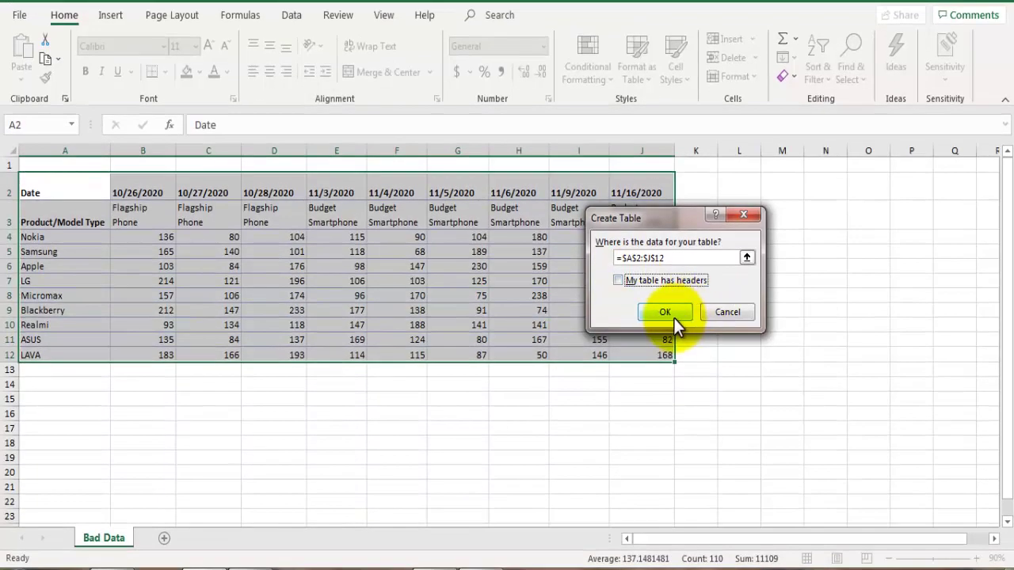
left_click(665, 310)
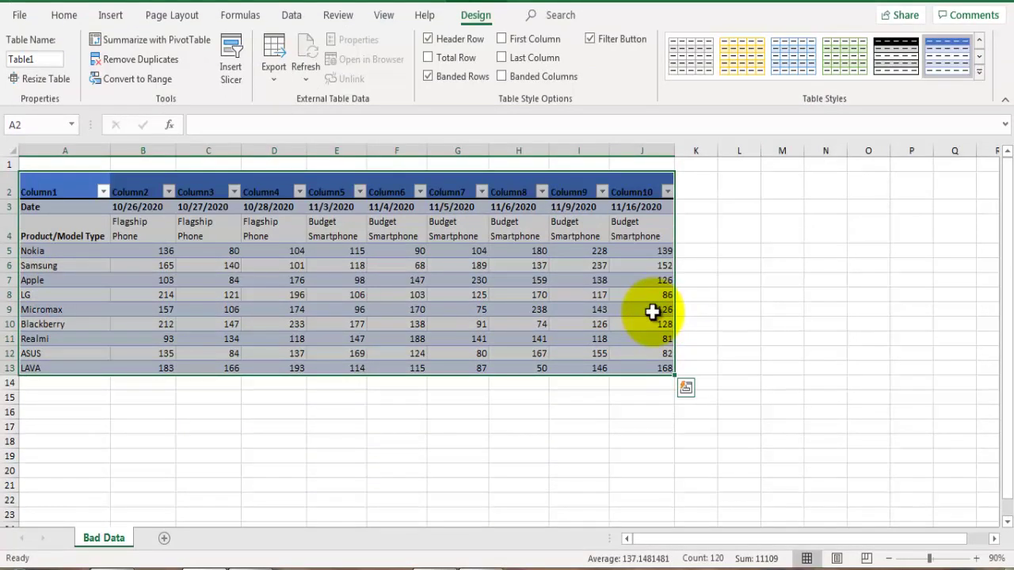
- Show the Data tab's Get Data list of other sources, including From Table/Range
left_click(290, 16)
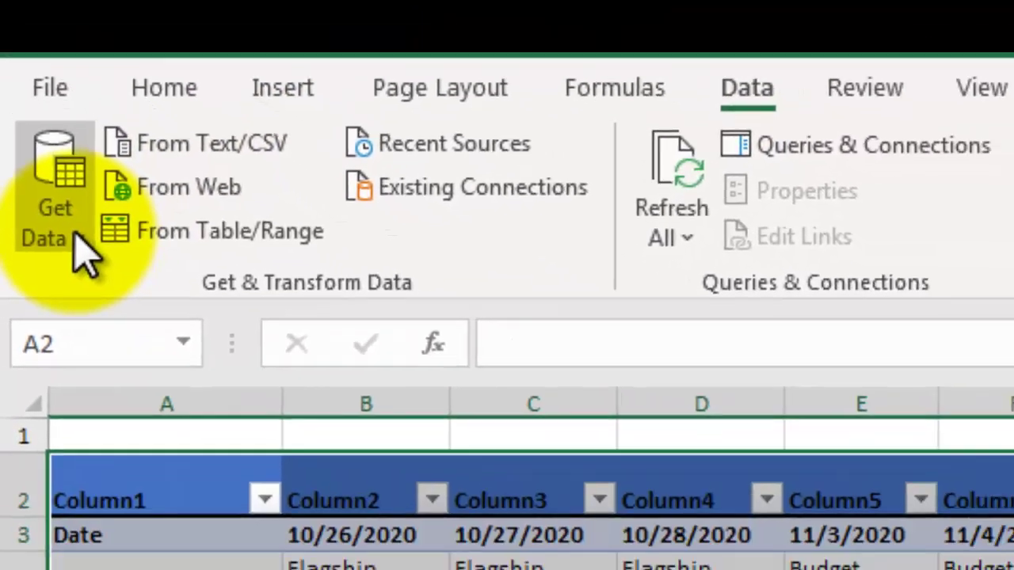
left_click(51, 139)
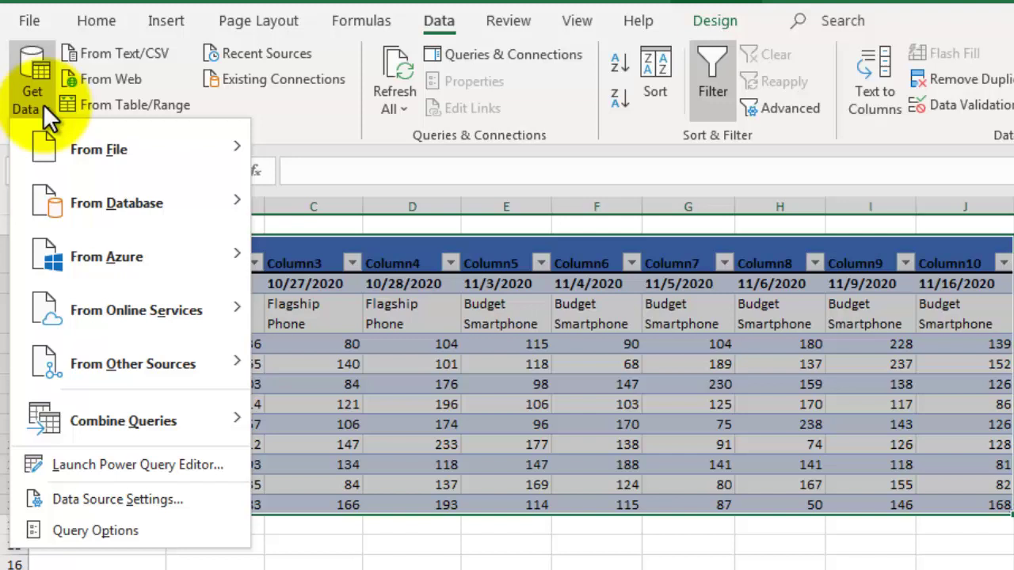
mouse_move(109, 144)
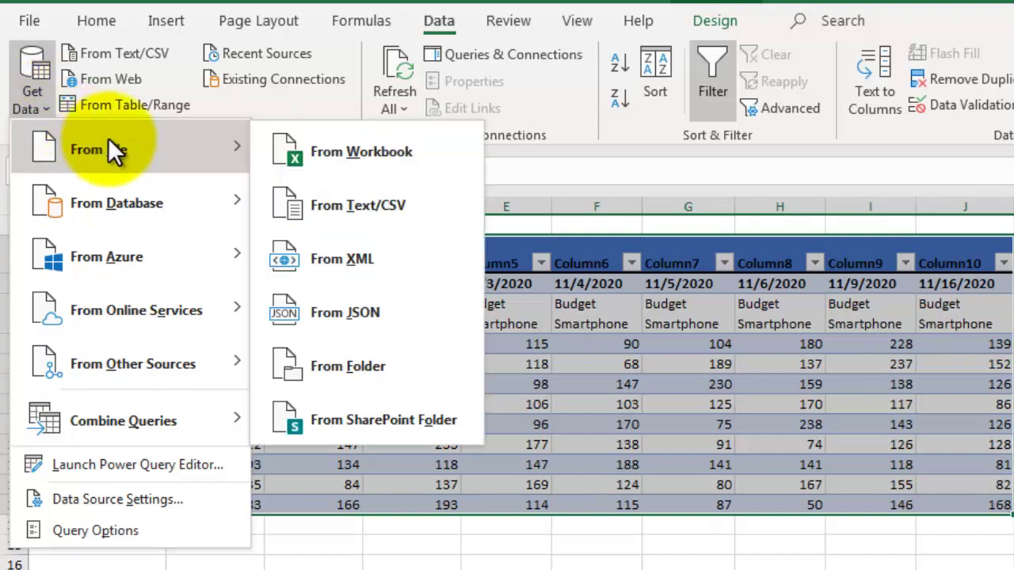
mouse_move(147, 258)
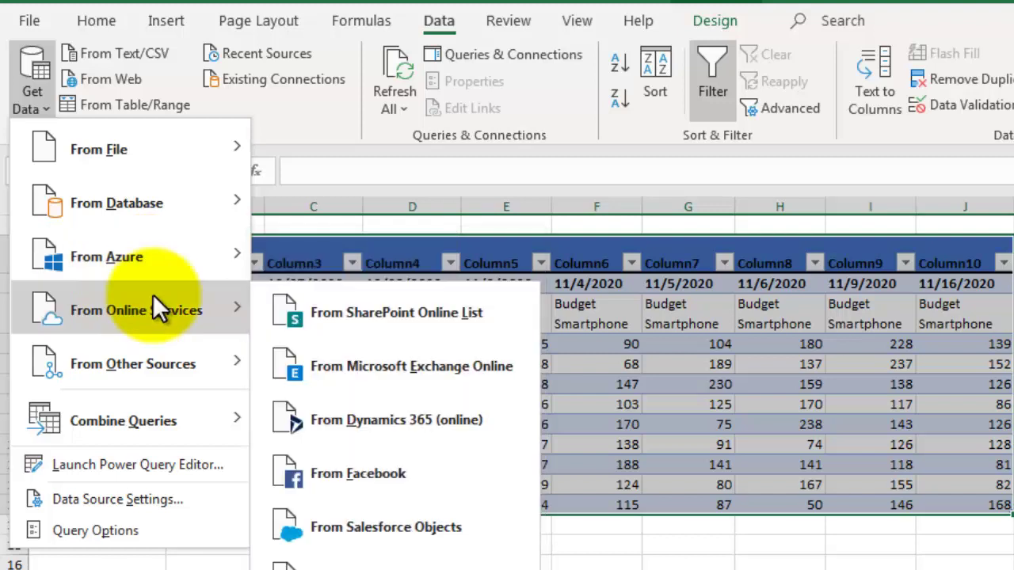
mouse_move(166, 366)
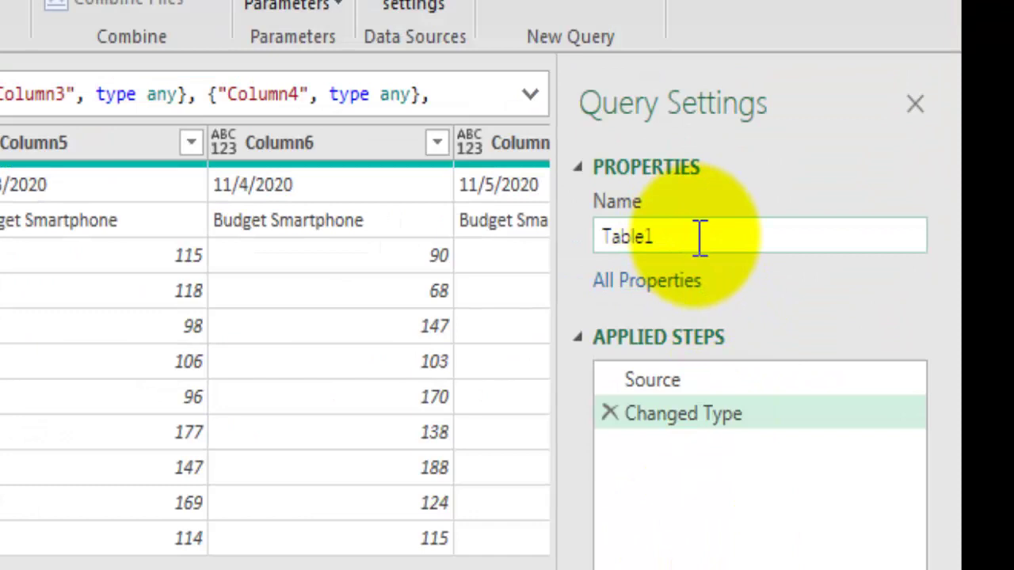
- Rename the query from Table1 to 'Company Sales' in Query Settings
double_click(691, 233)
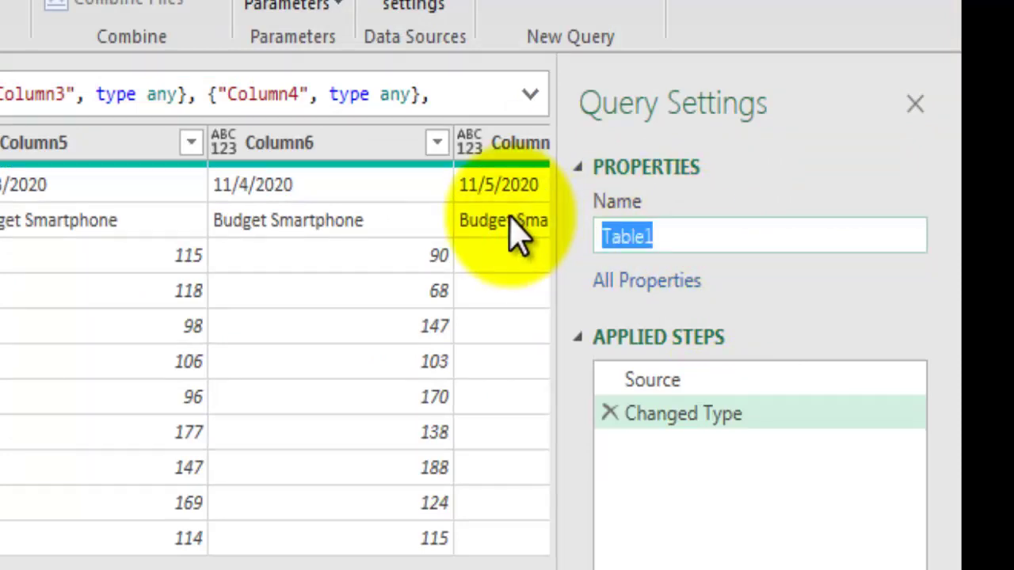
type("Company Sa")
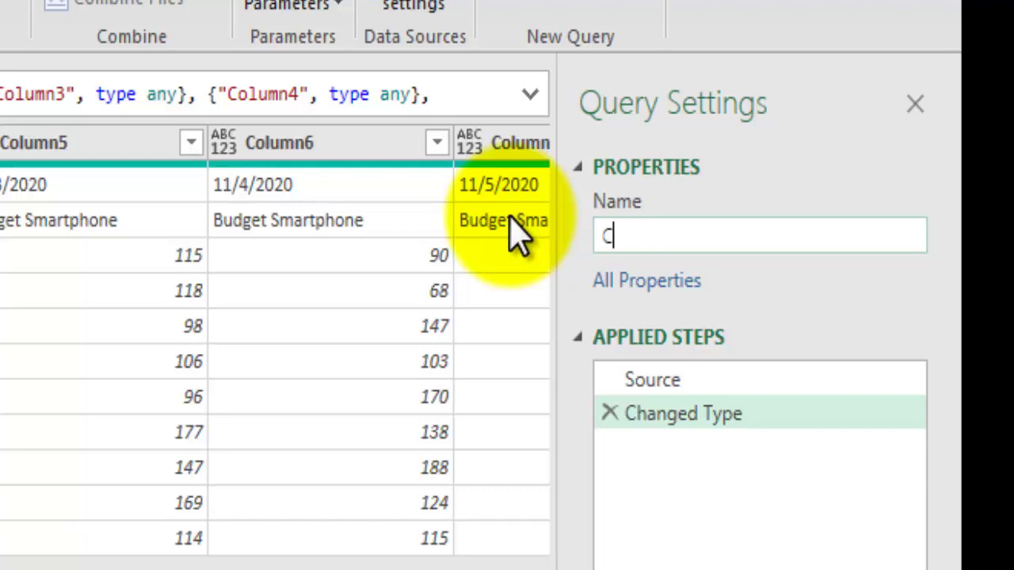
type("les")
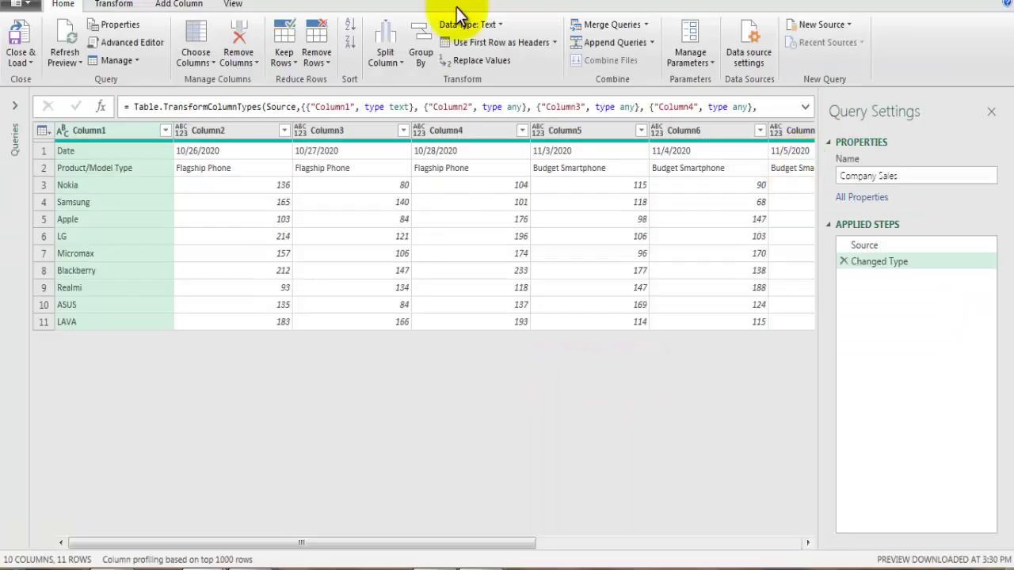
- Transpose the Company Sales query so dates run down Column1 and brands fill the first row
left_click(111, 5)
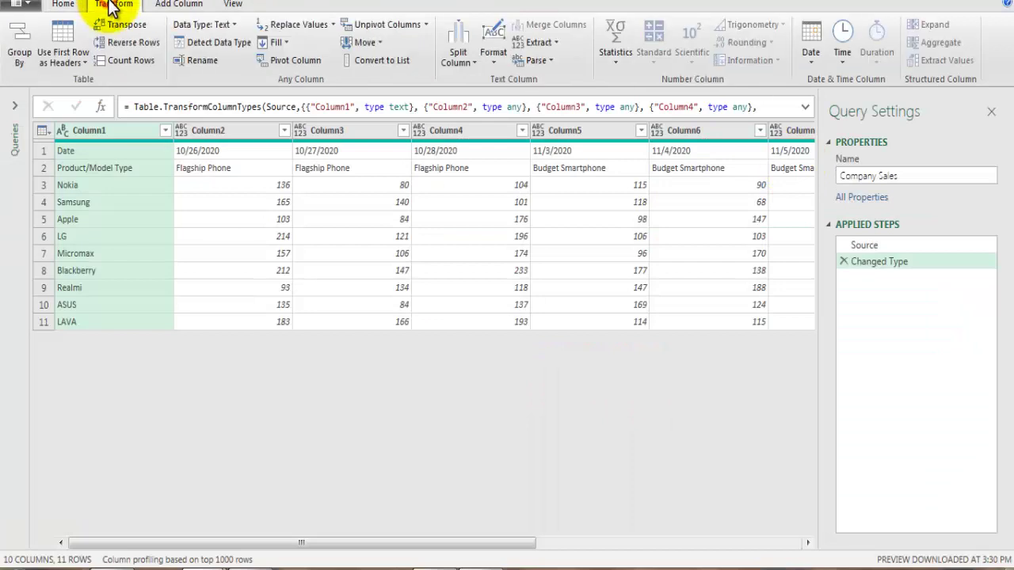
left_click(191, 5)
left_click(104, 5)
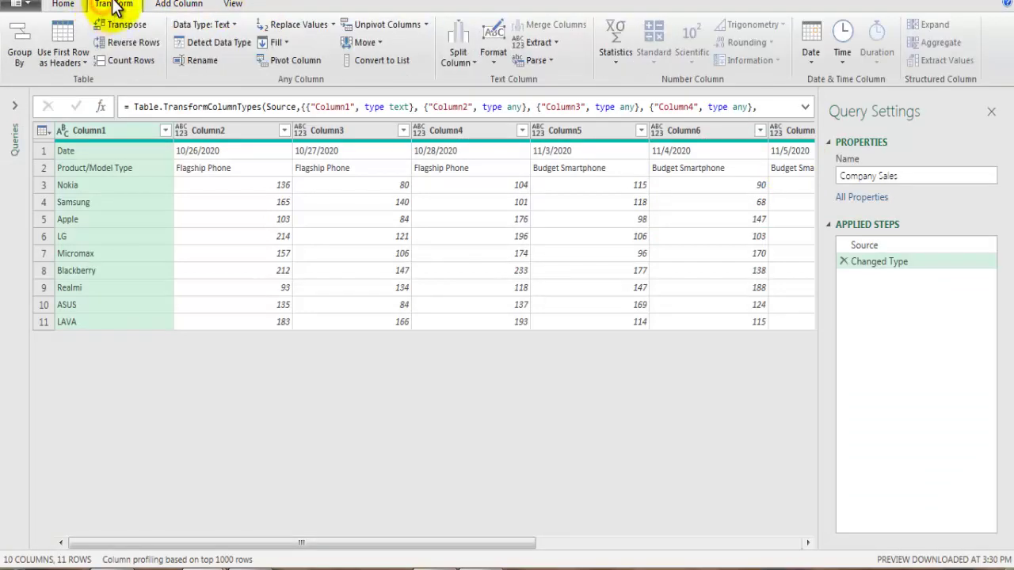
left_click(169, 4)
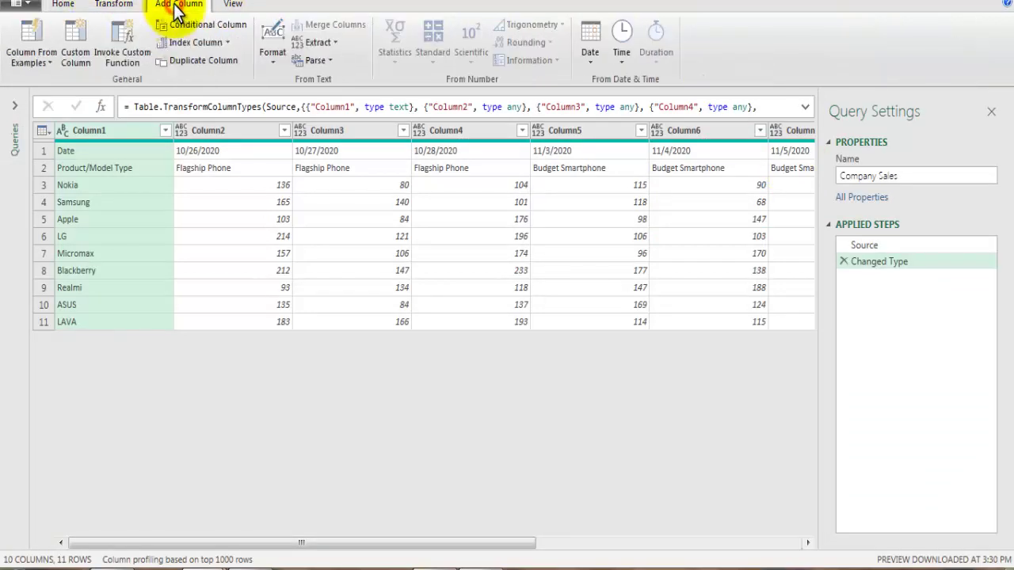
left_click(127, 5)
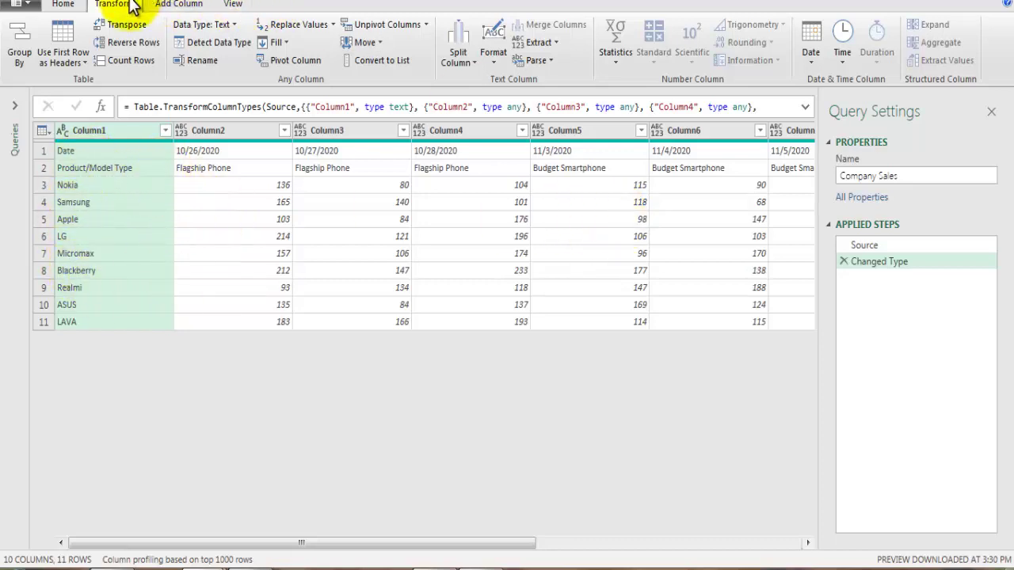
left_click(141, 29)
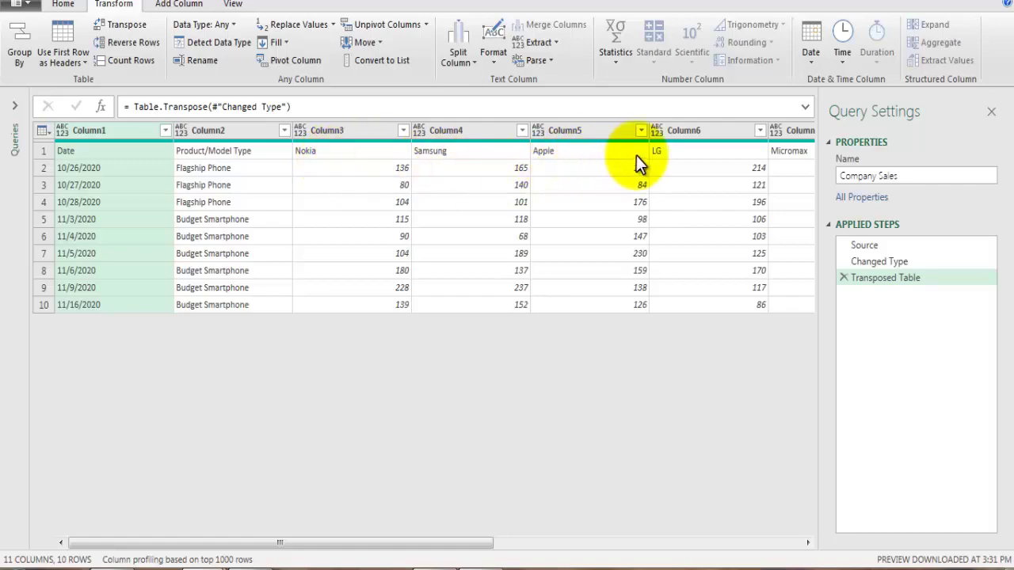
- Promote the first row (Date, Product/Model Type, Nokia, Samsung, Apple, LG…) to column headers
left_click(63, 6)
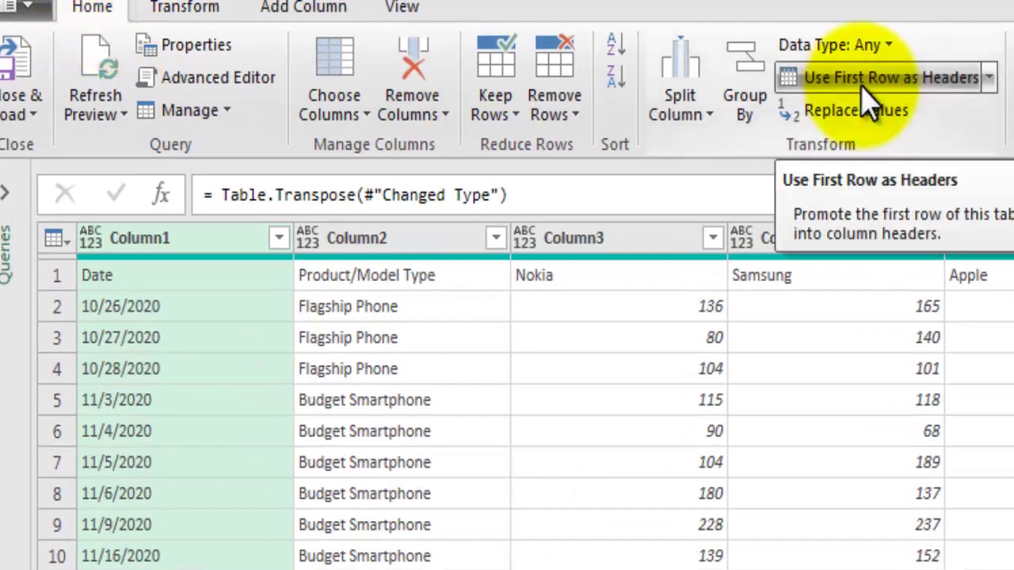
left_click(864, 91)
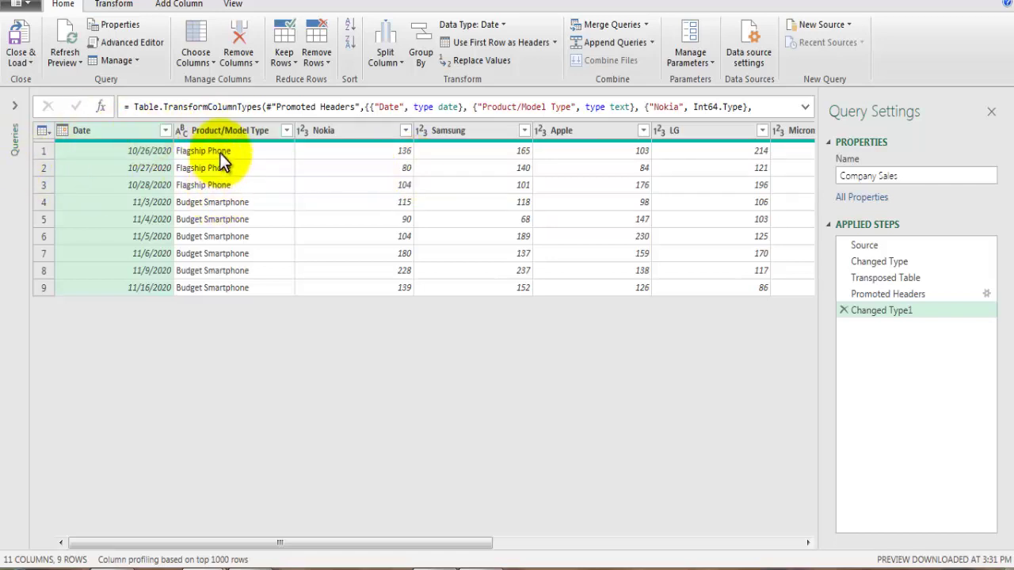
- Unpivot every brand column into Attribute and Value, keeping Date and Product/Model Type
left_click(217, 128, "ctrl")
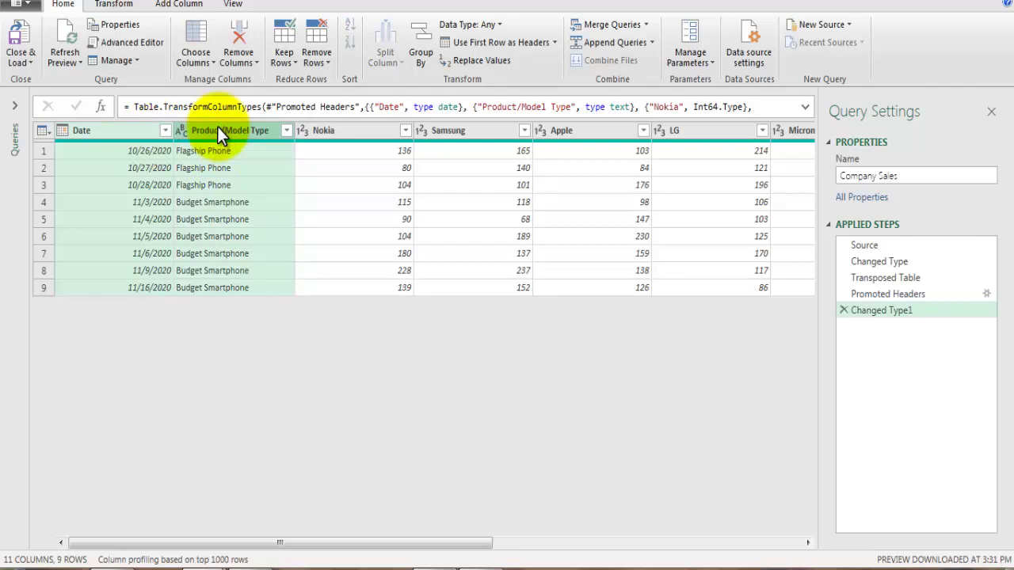
right_click(220, 132)
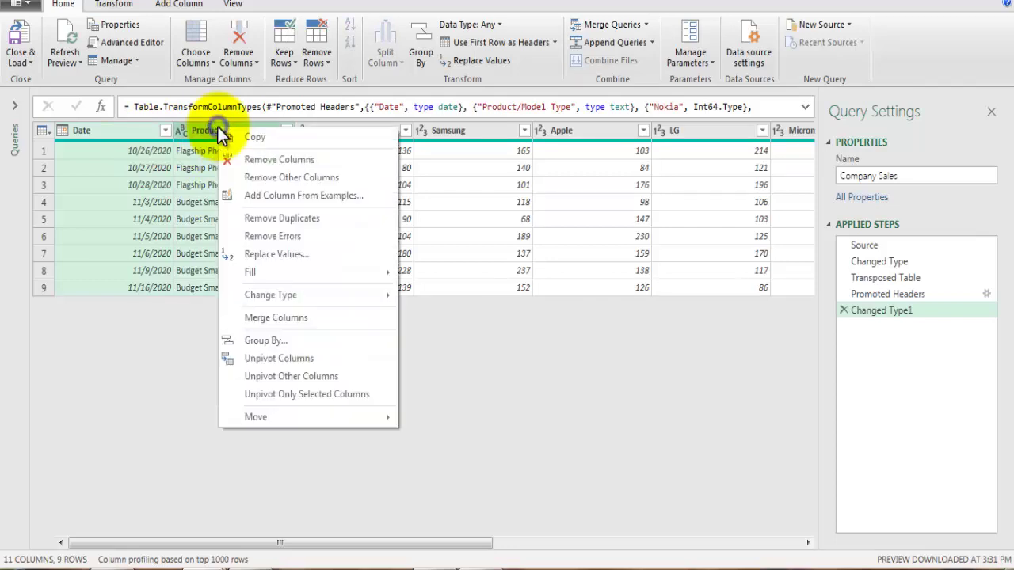
left_click(116, 5)
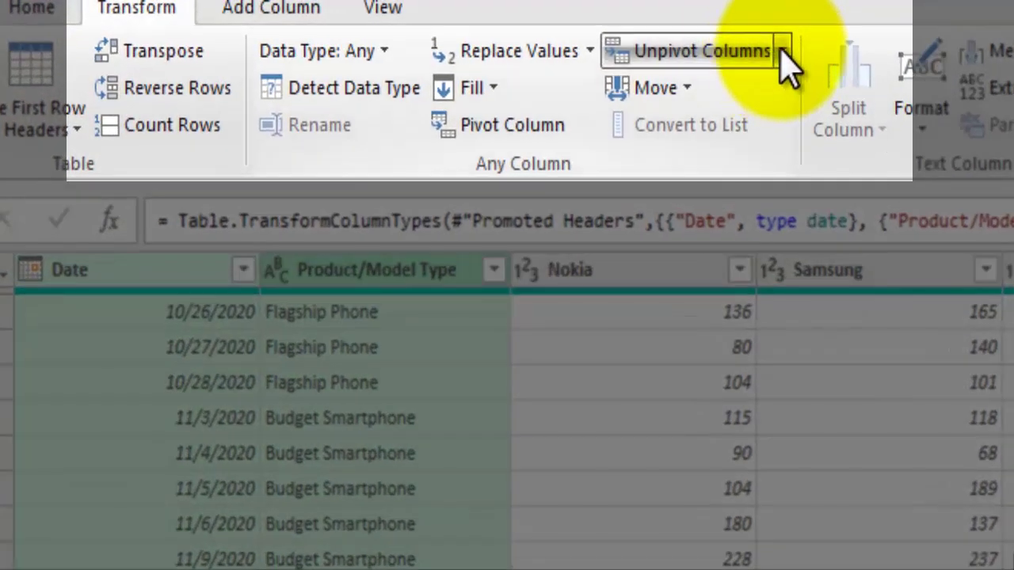
left_click(782, 52)
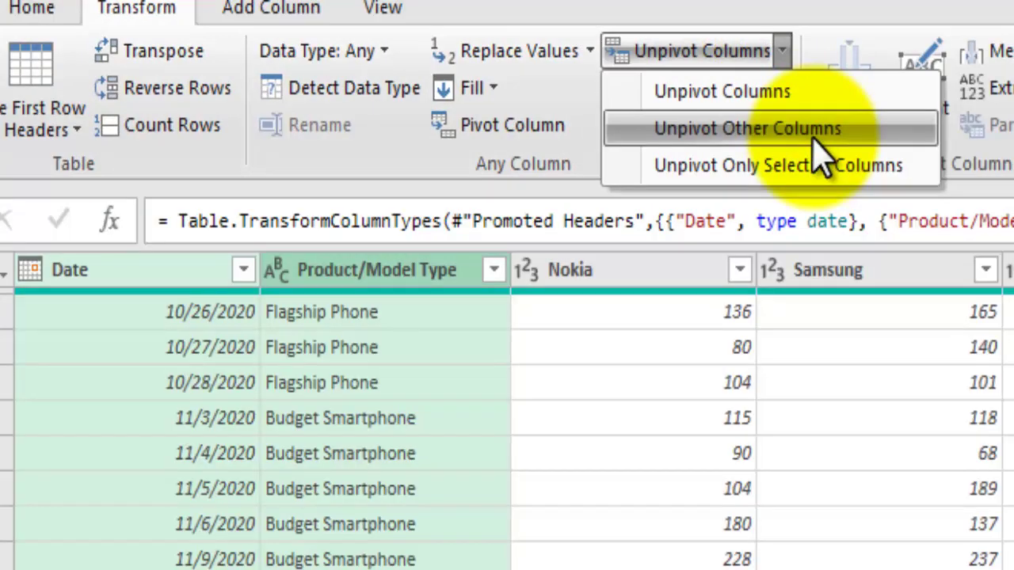
right_click(354, 274)
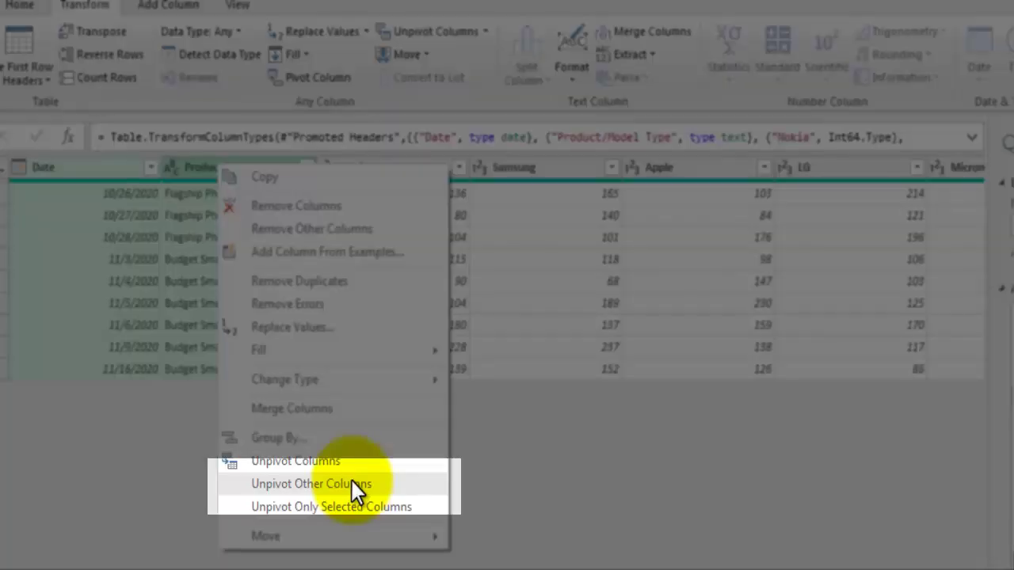
left_click(351, 480)
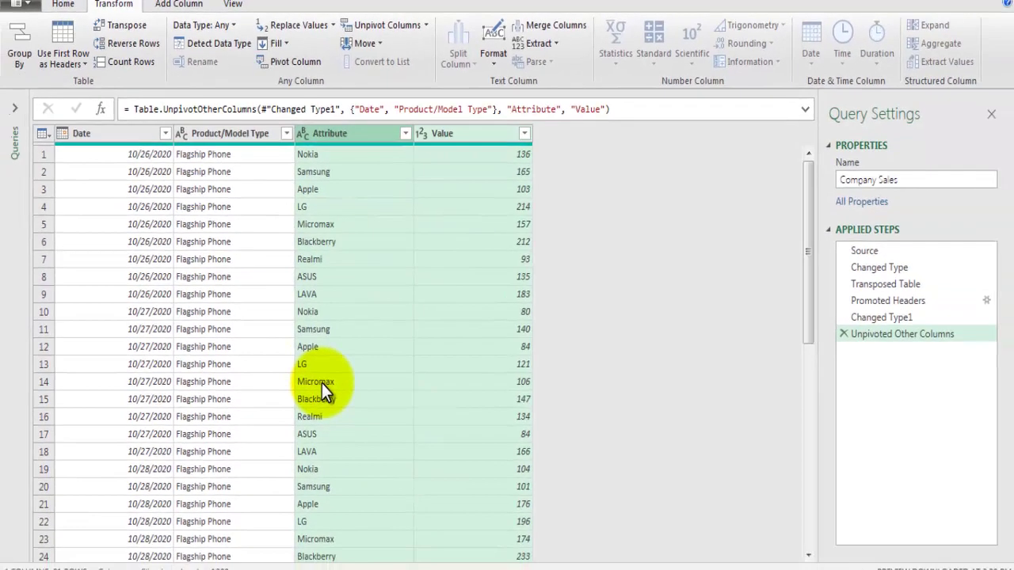
- Rename Product/Model Type to Model Type and Attribute to Company Name, then start renaming Value
double_click(221, 130)
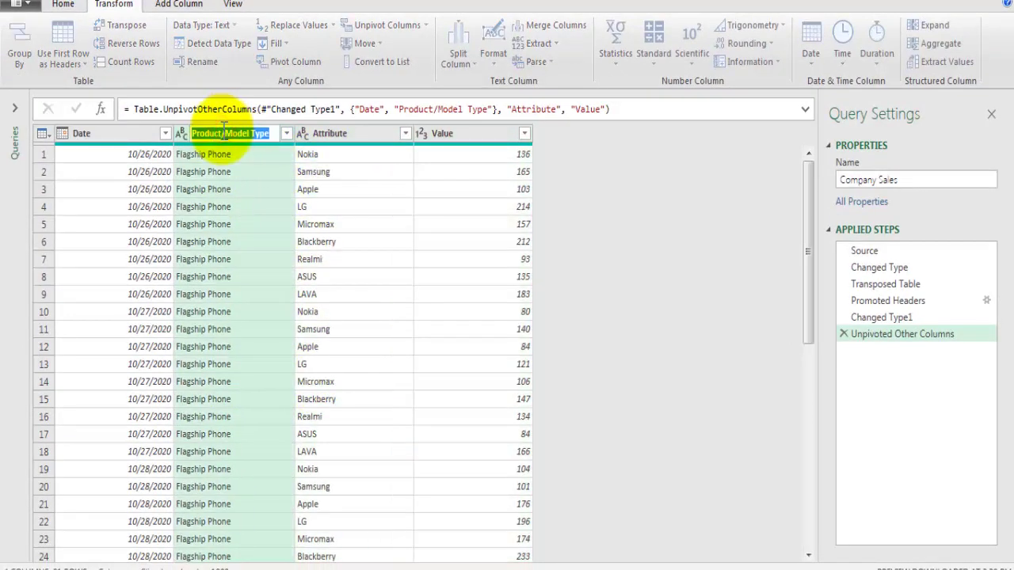
left_click(224, 133)
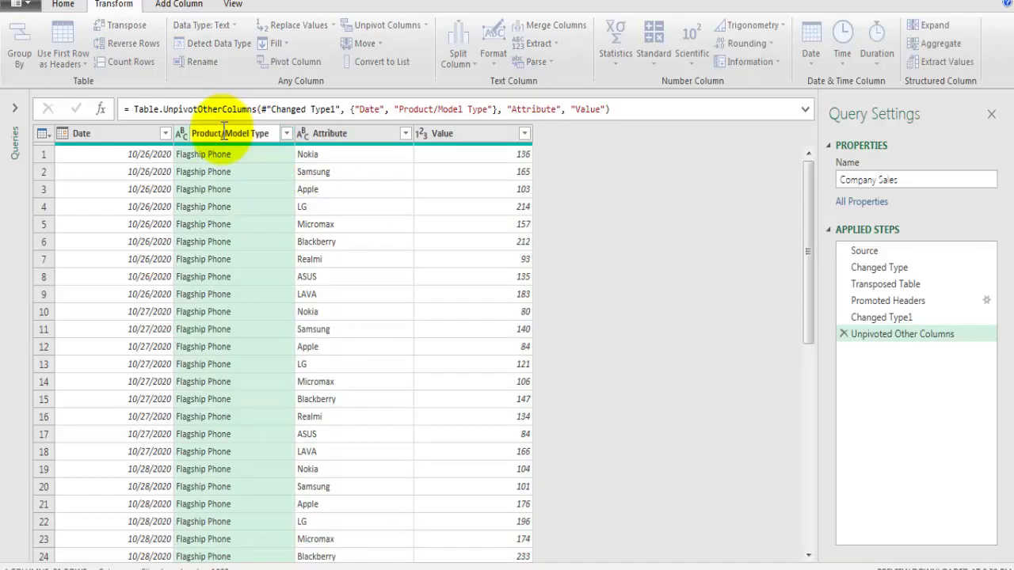
left_click_drag(224, 133, 191, 133)
key("BackSpace")
key("Return")
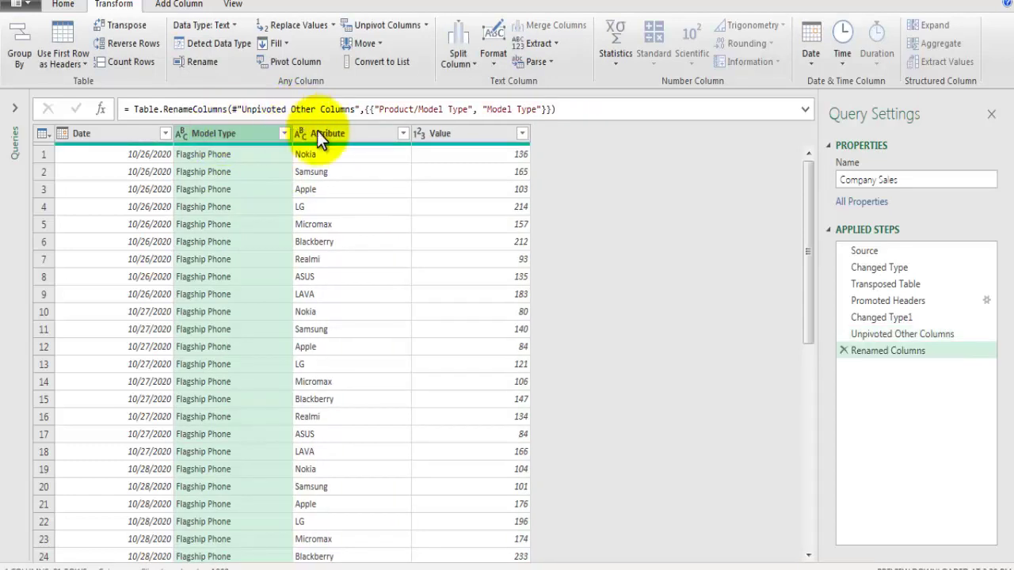
double_click(333, 133)
type("Company Name")
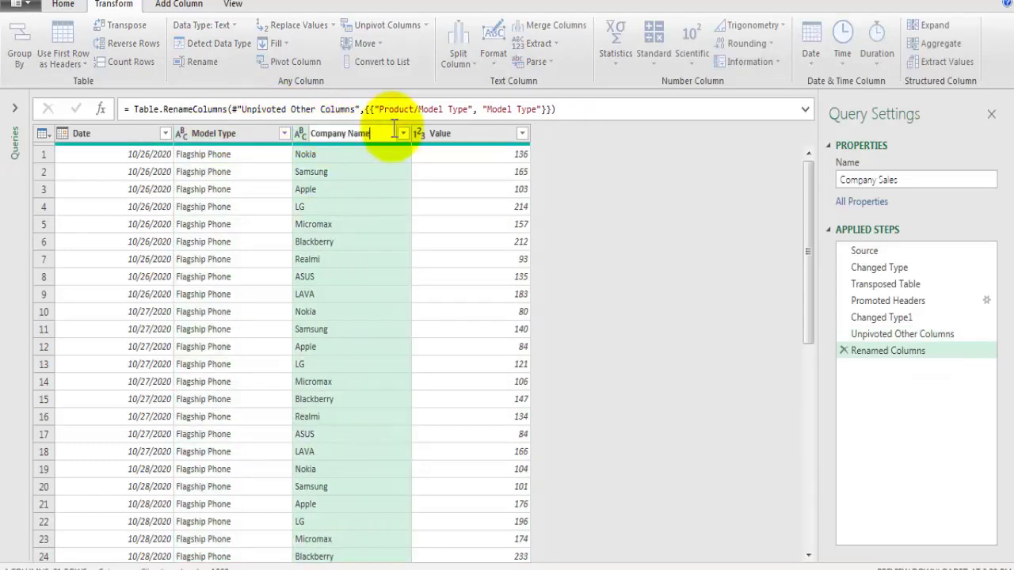
key("Return")
double_click(439, 132)
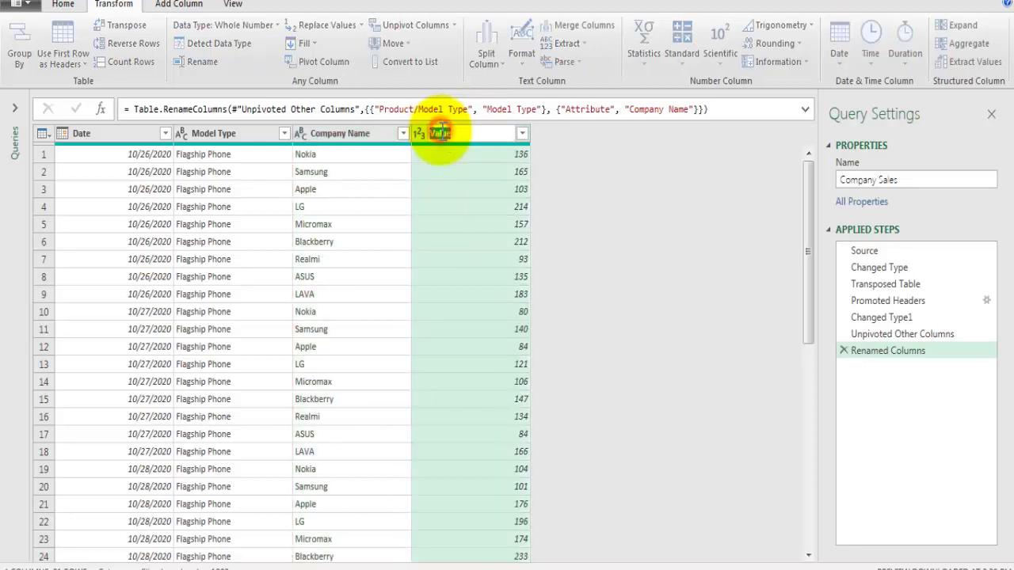
type("Units slod")
key("Return")
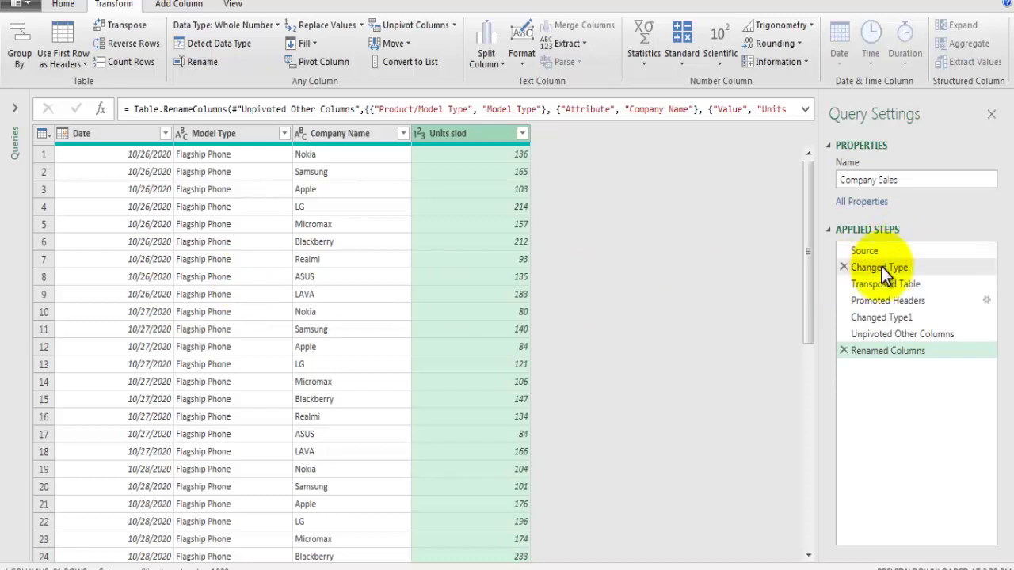
left_click(883, 332)
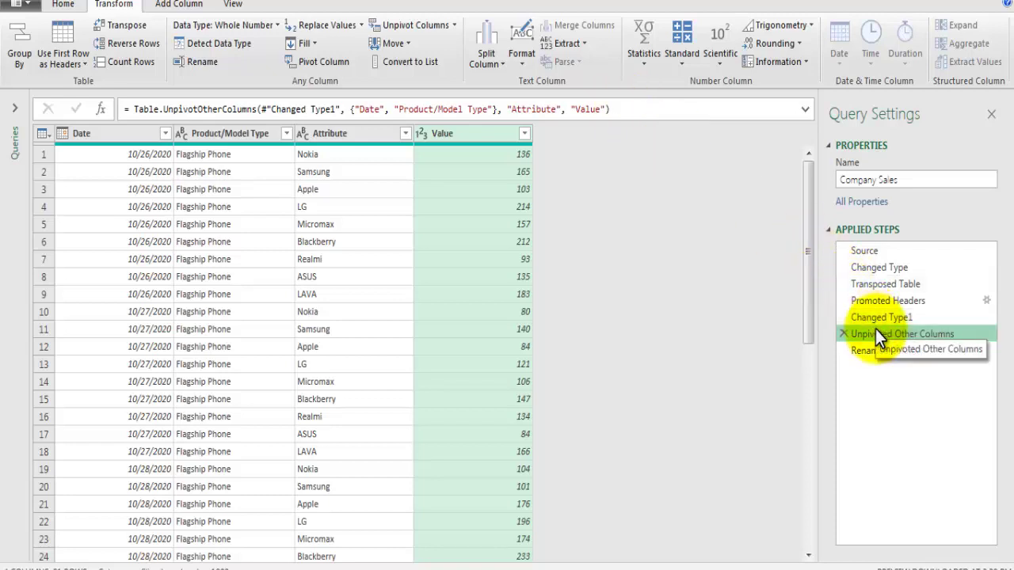
left_click(865, 252)
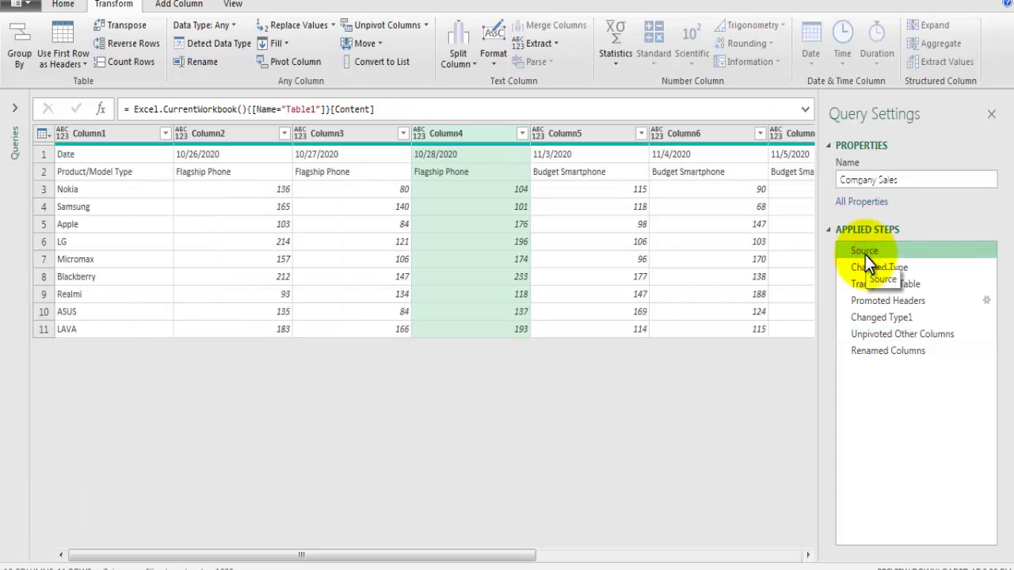
left_click(899, 349)
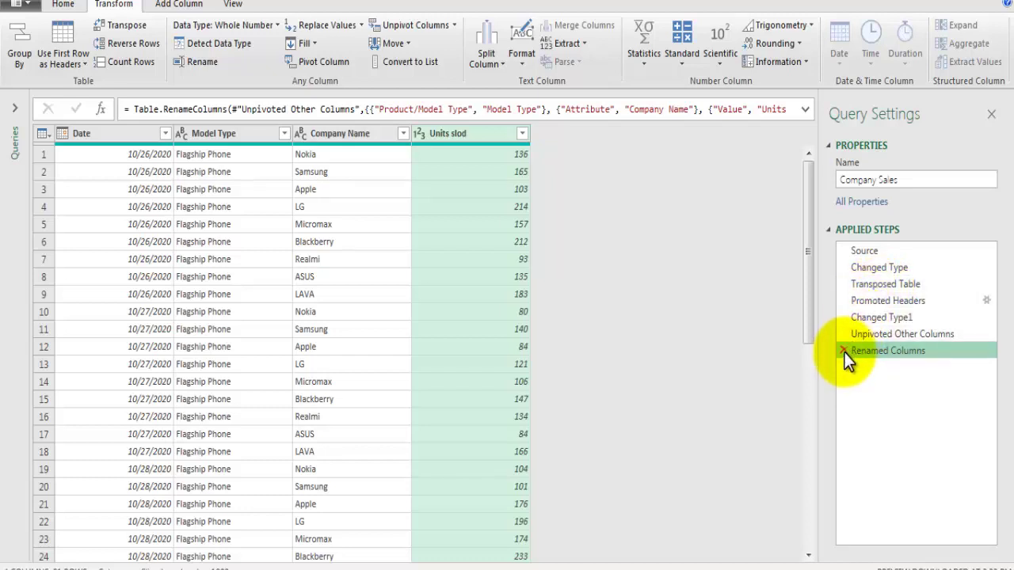
- Add a Month Name column derived from the Date column
left_click(110, 132)
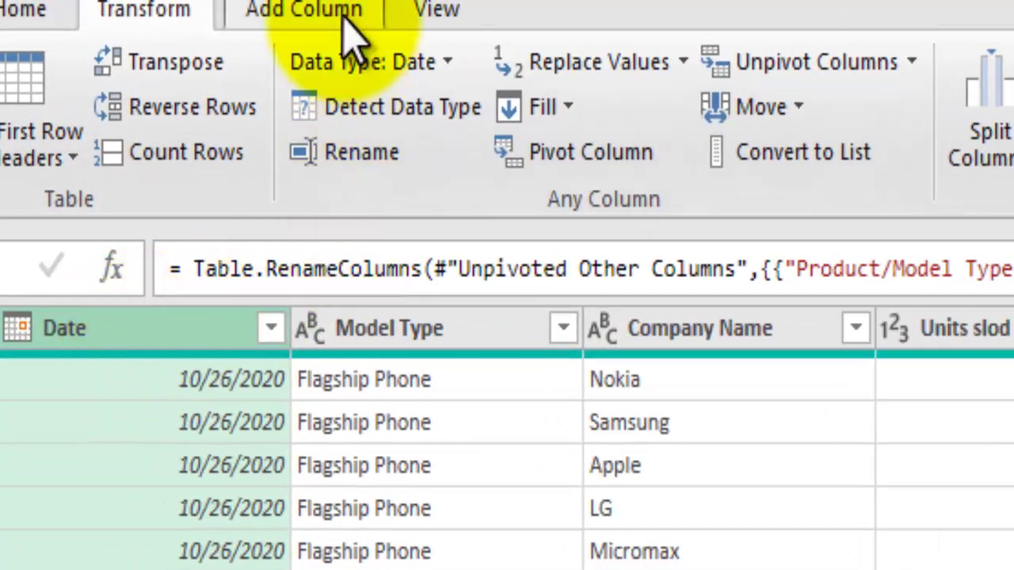
left_click(297, 9)
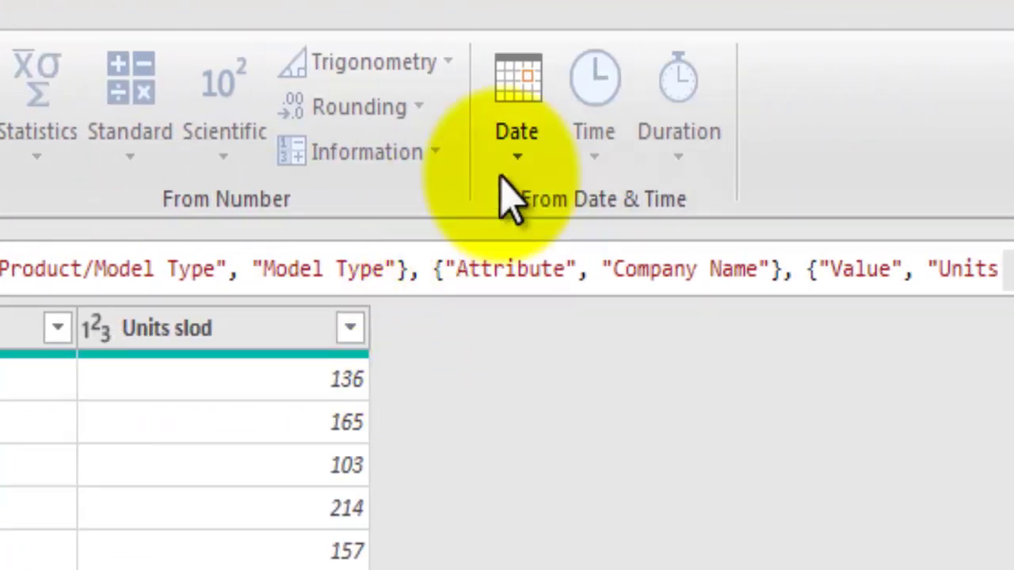
left_click(966, 139)
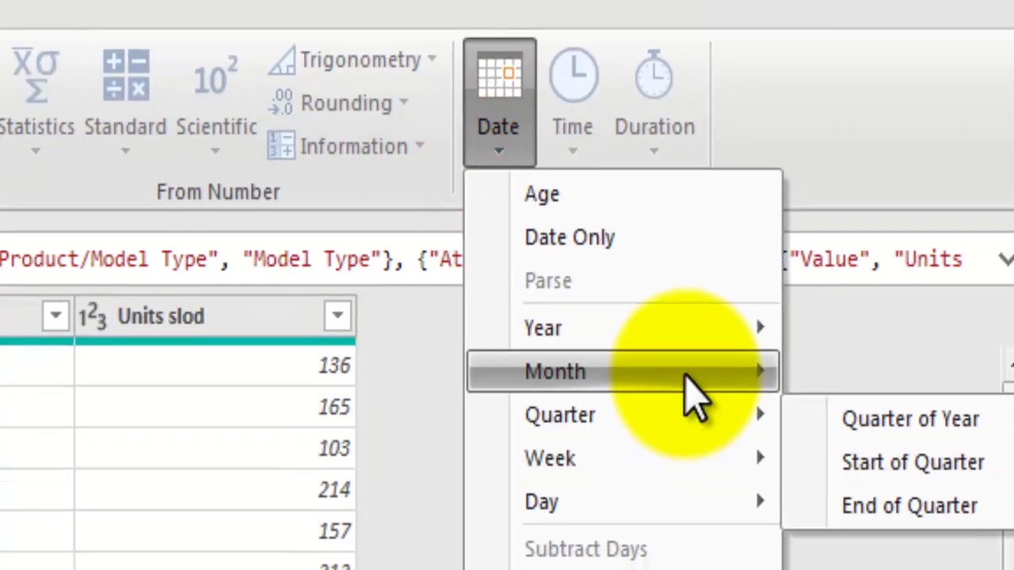
mouse_move(717, 385)
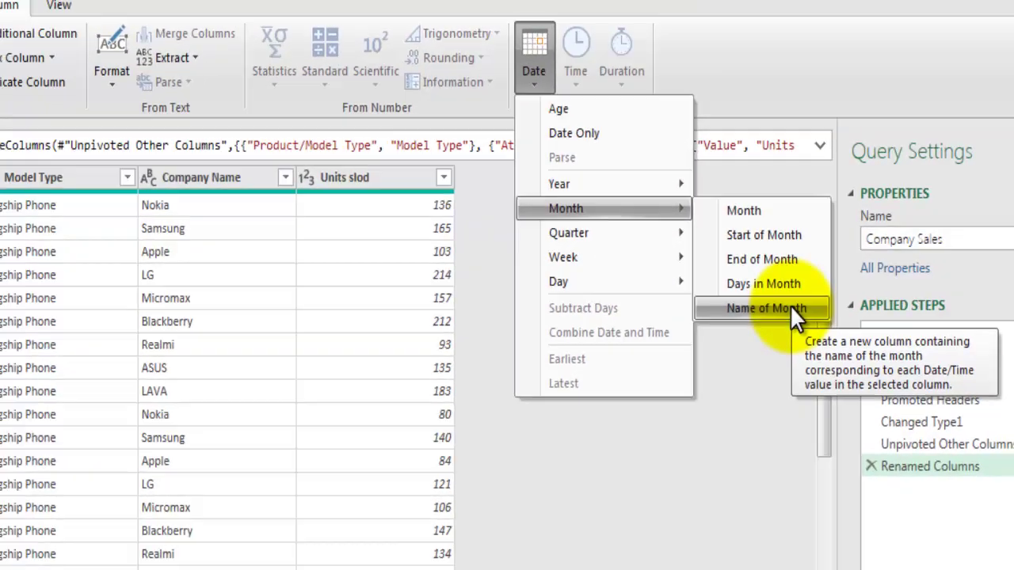
left_click(790, 305)
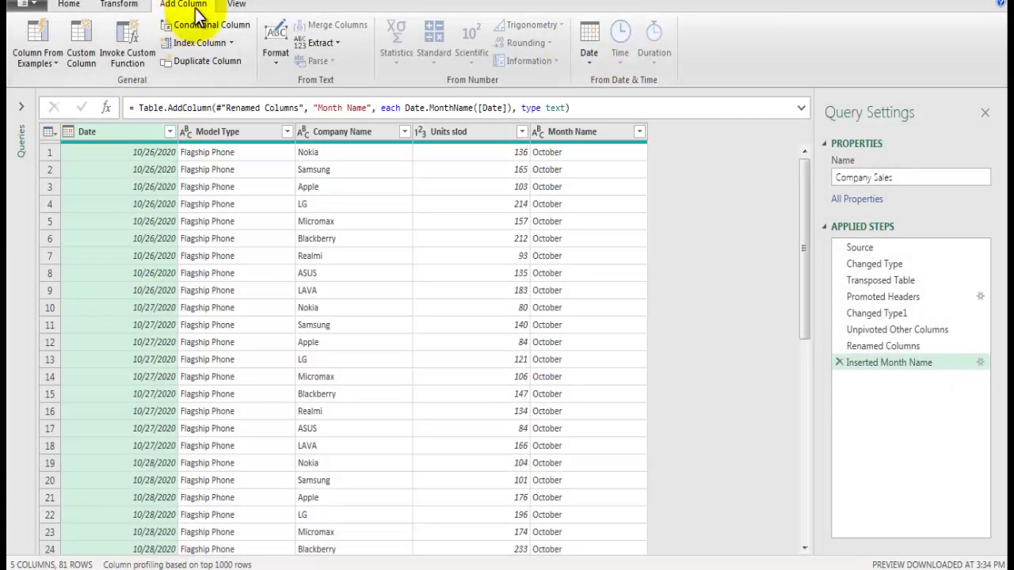
- Add a Year column derived from the Date column
left_click(590, 55)
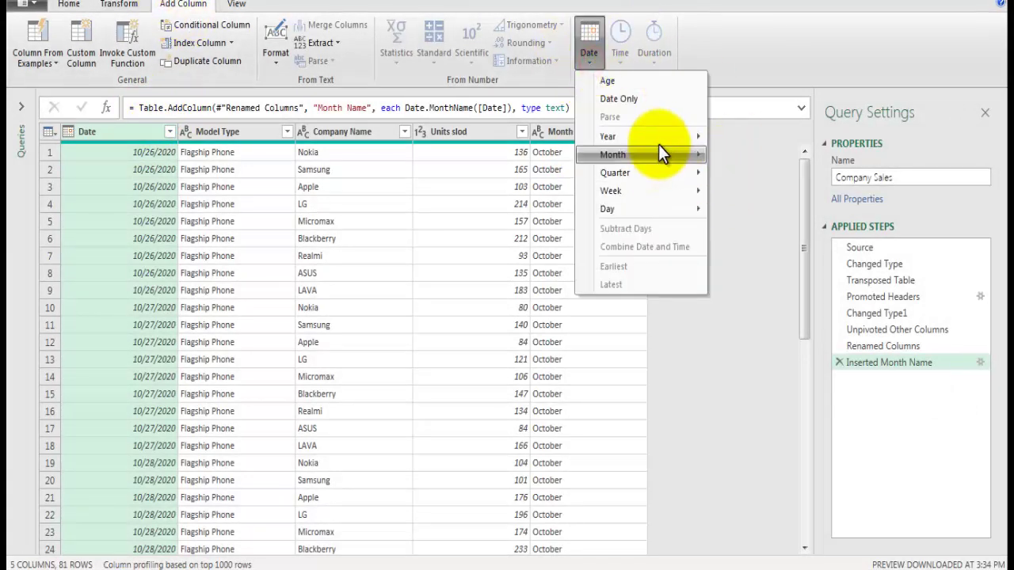
mouse_move(672, 142)
left_click(762, 137)
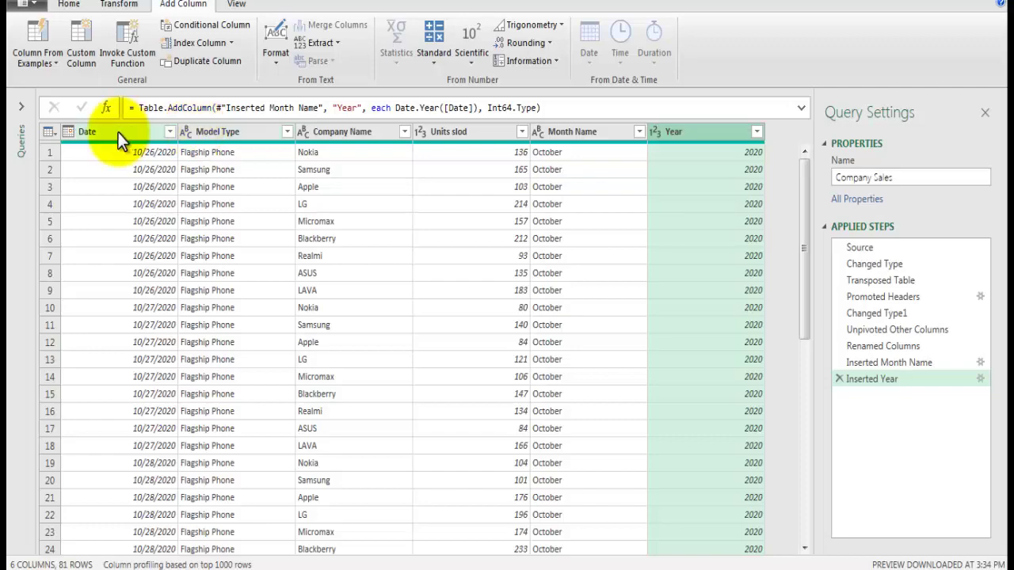
- Close & Load the Company Sales query as a Table on a new worksheet
left_click(71, 7)
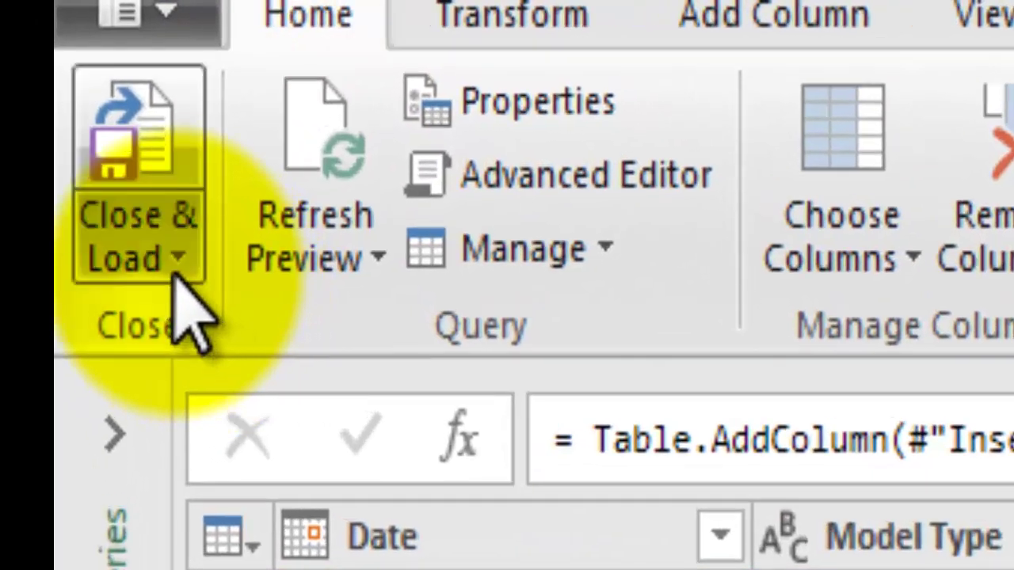
left_click(97, 146)
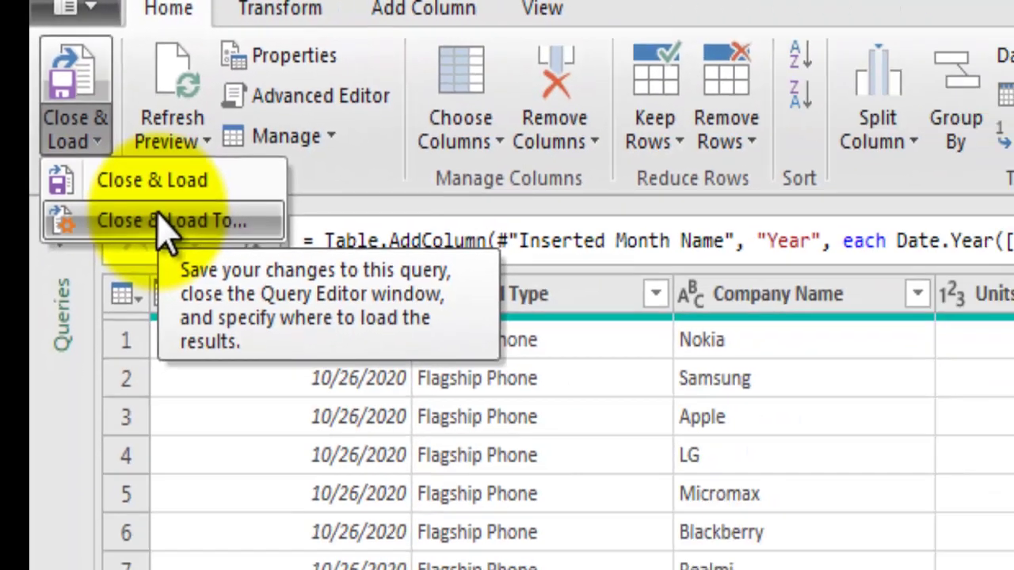
left_click(162, 220)
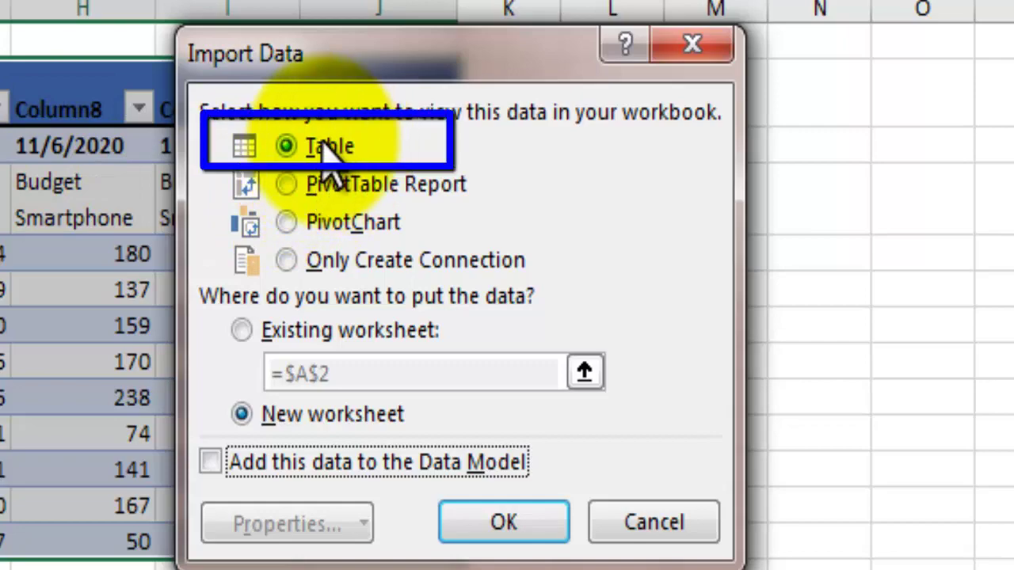
left_click(539, 526)
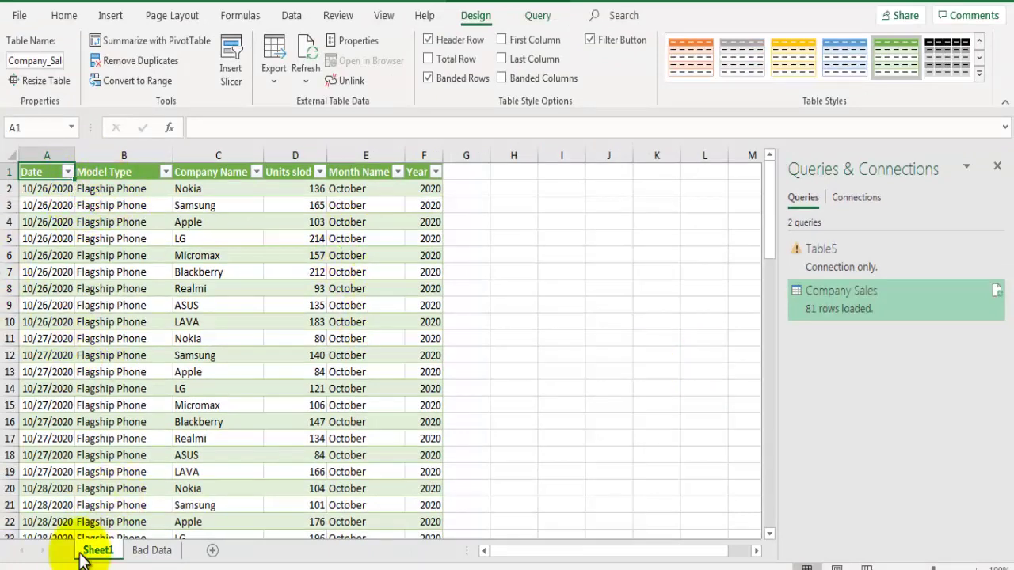
- On the Bad Data sheet, enter 'Vivo' in A14 below the source table
left_click(218, 338)
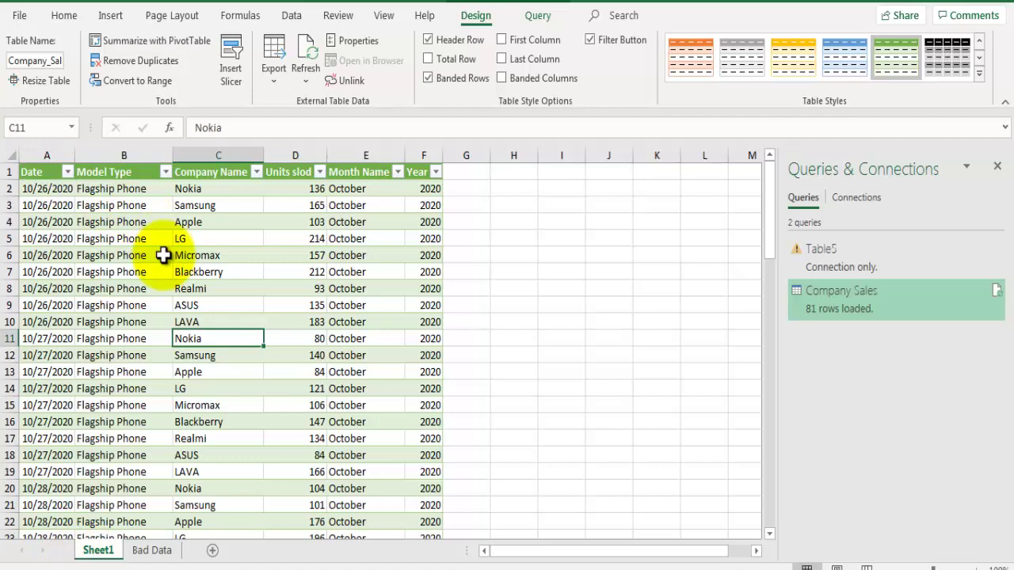
left_click(152, 549)
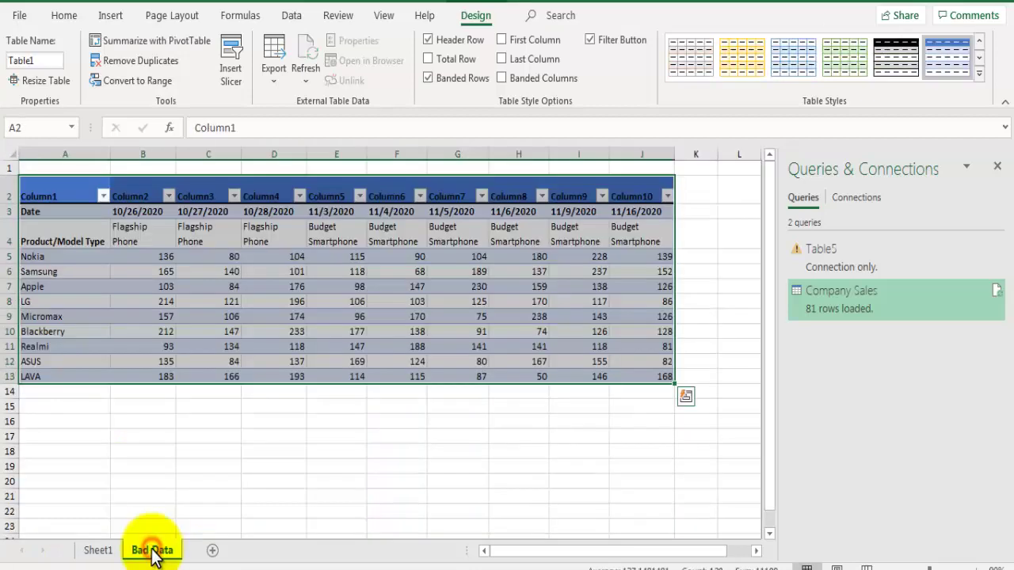
left_click(53, 395)
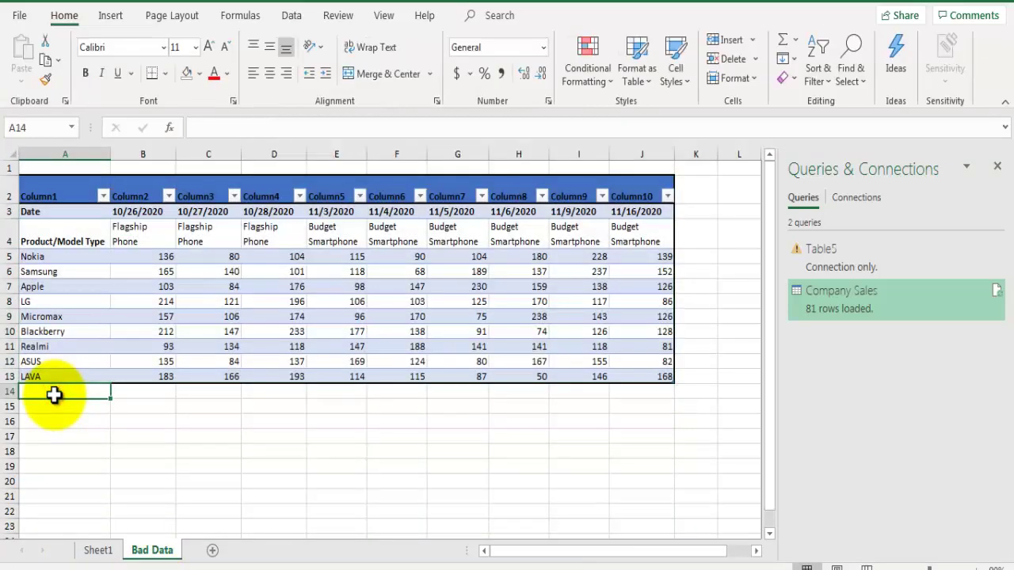
type("Vivo")
key("Tab")
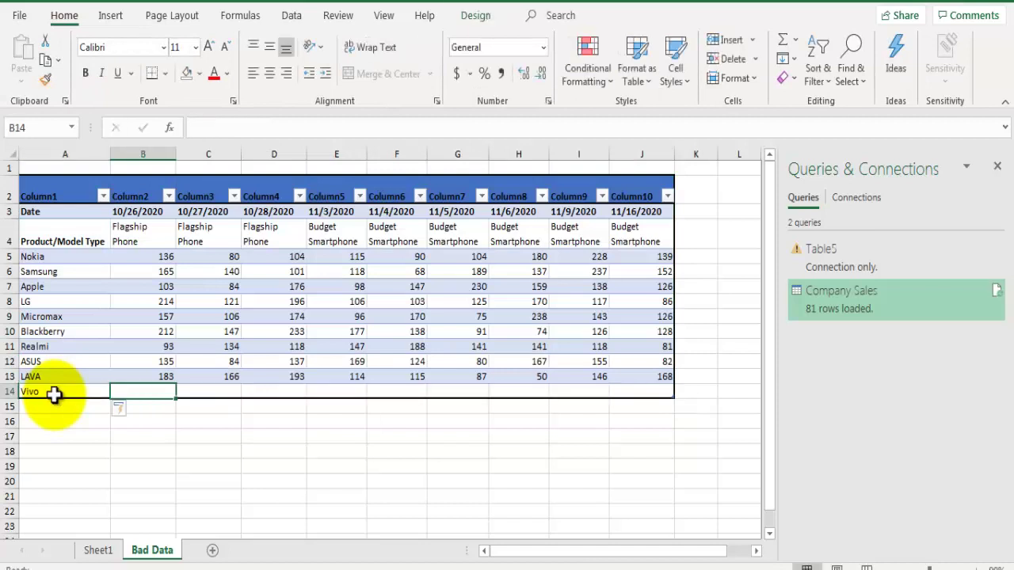
- Fill LAVA's sales figures down into the new Vivo row with Ctrl+D
key("Up")
key("shift+Right")
key("shift+Right")
key("shift+Right")
key("shift+Right")
key("shift+Right")
key("shift+Right")
key("shift+Right")
key("shift+Right")
key("shift+Down")
key("ctrl+d")
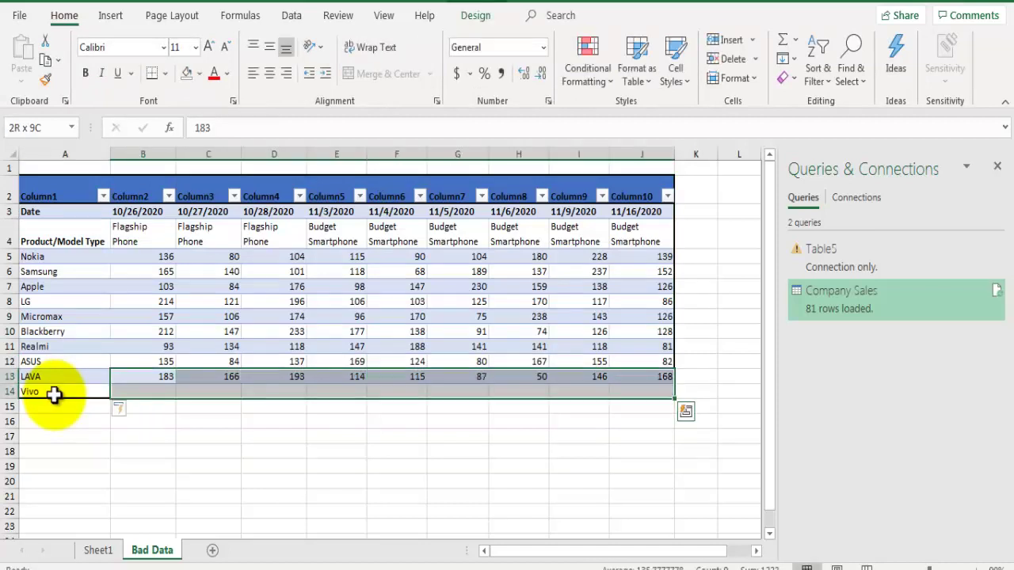
key("ctrl+q")
key("Escape")
left_click(75, 436)
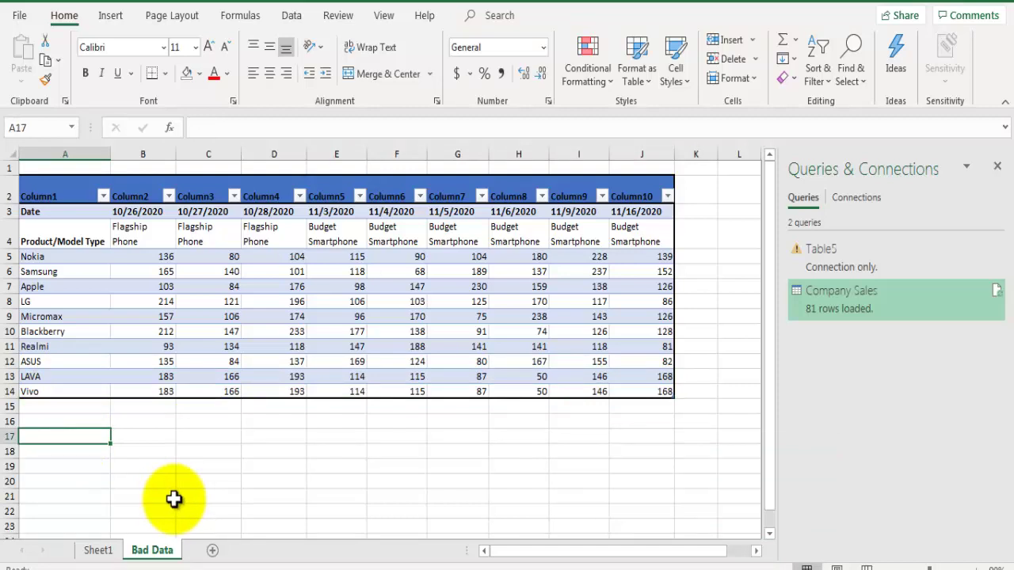
- Refresh the Company Sales table on Sheet1 so it reloads 90 rows from the updated source
left_click(98, 550)
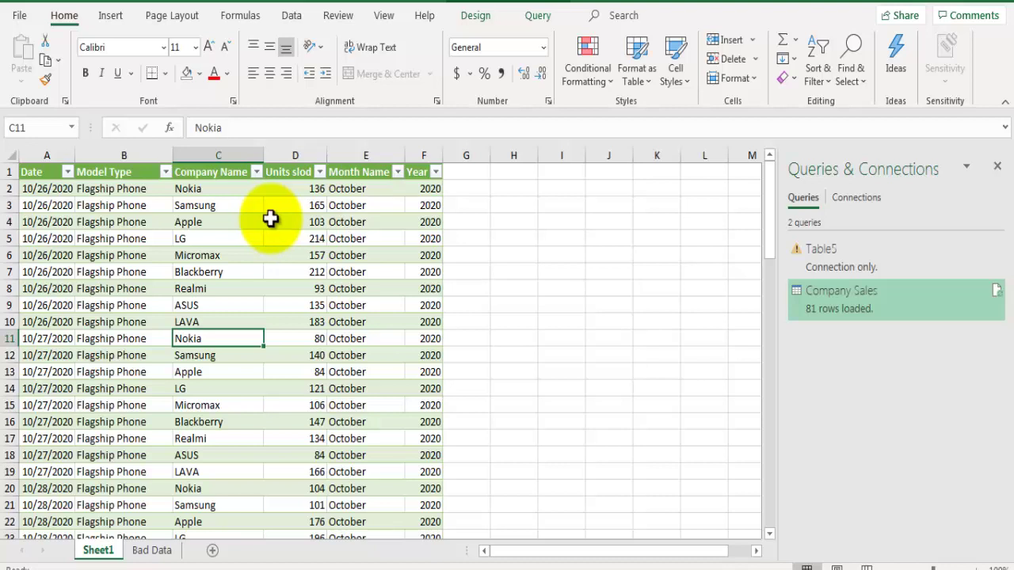
right_click(274, 217)
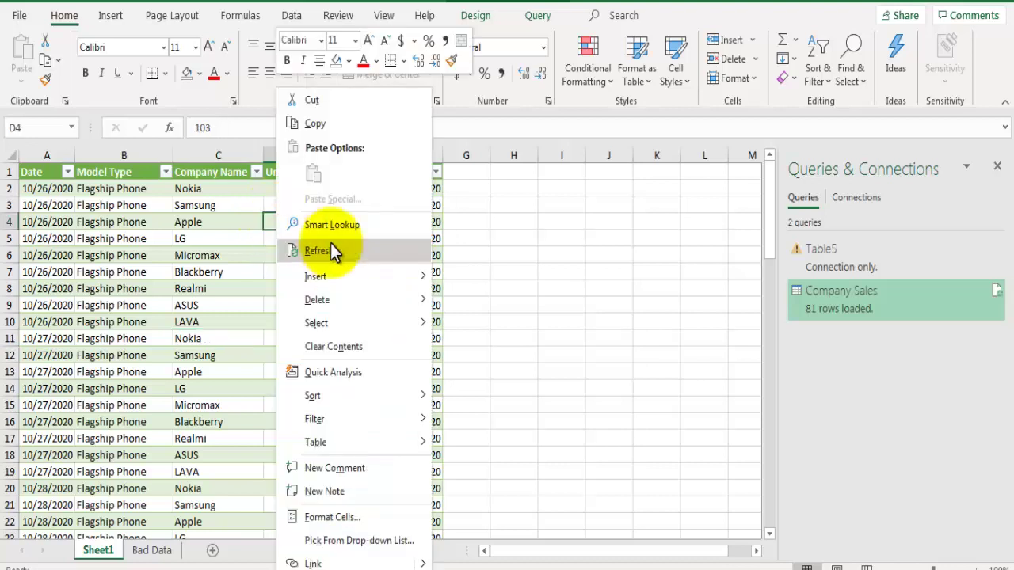
left_click(332, 246)
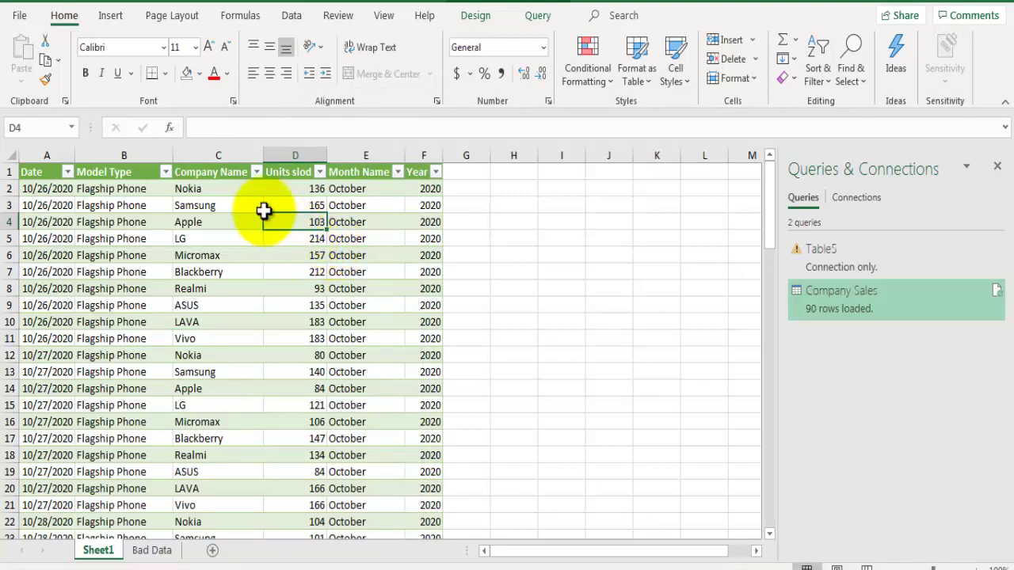
- Check the Company Name filter list to confirm Vivo now appears in the table
left_click(256, 172)
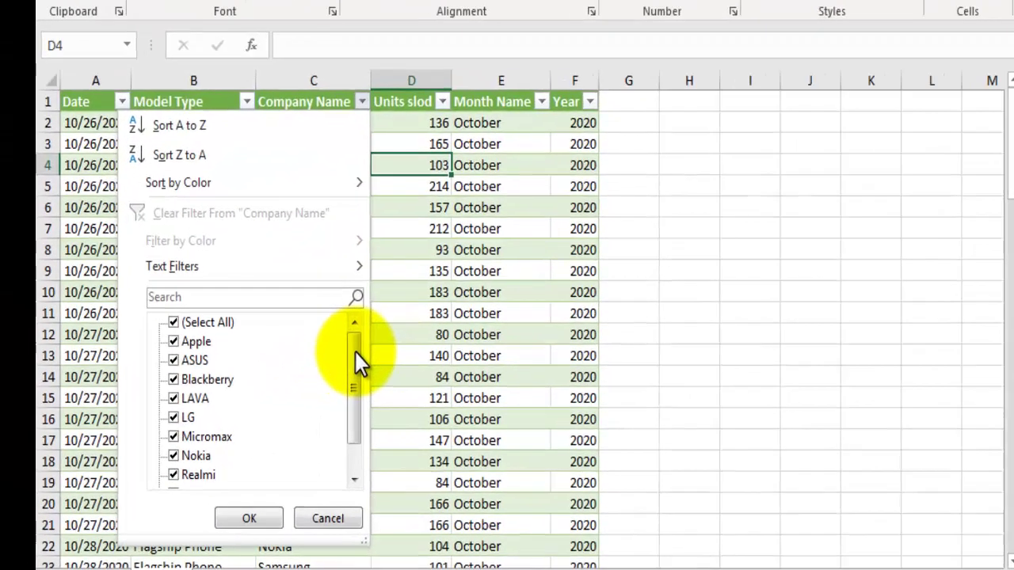
left_click_drag(250, 368, 246, 471)
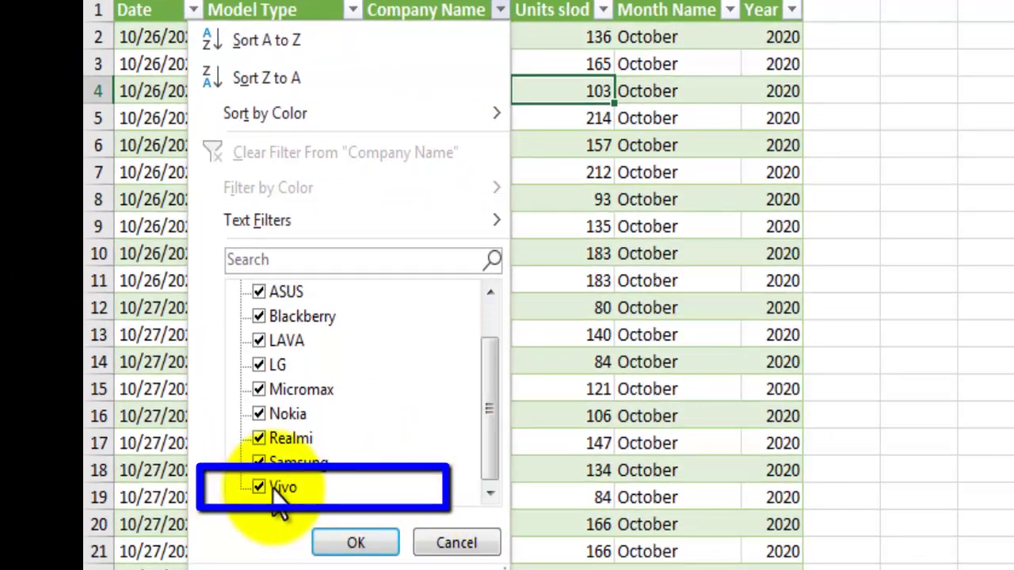
left_click(382, 546)
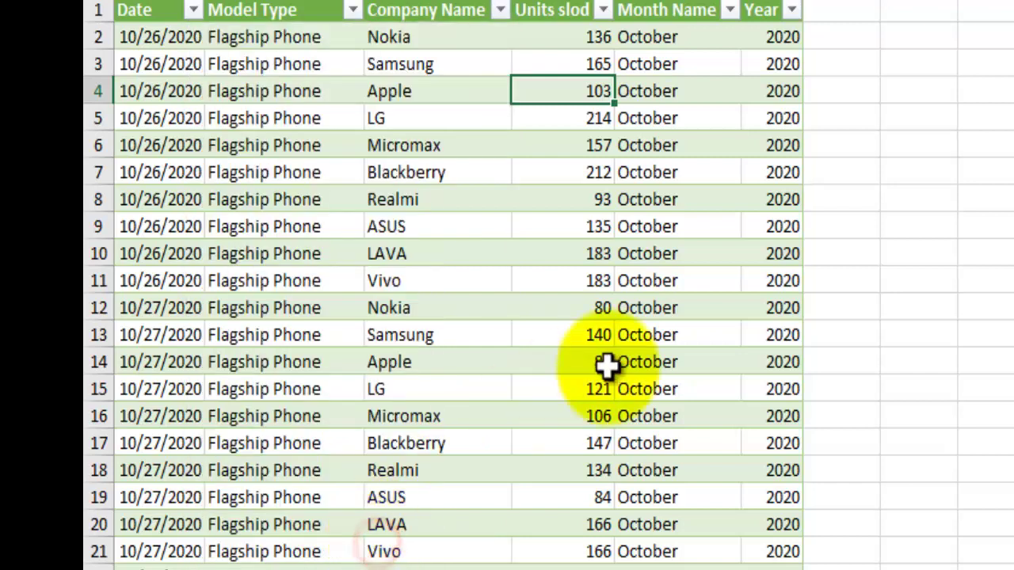